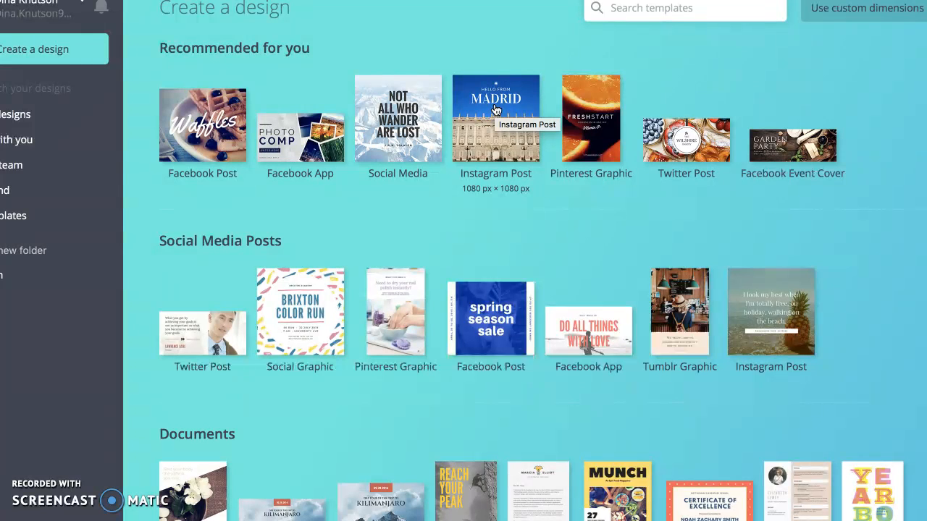
{"action": "left_click", "coordinate": [163, 121]}
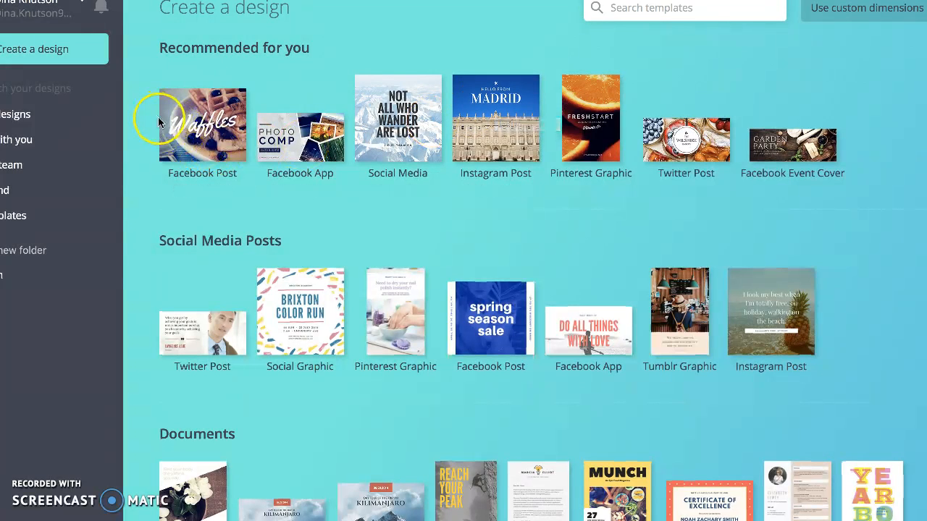
{"action": "left_click", "coordinate": [492, 120]}
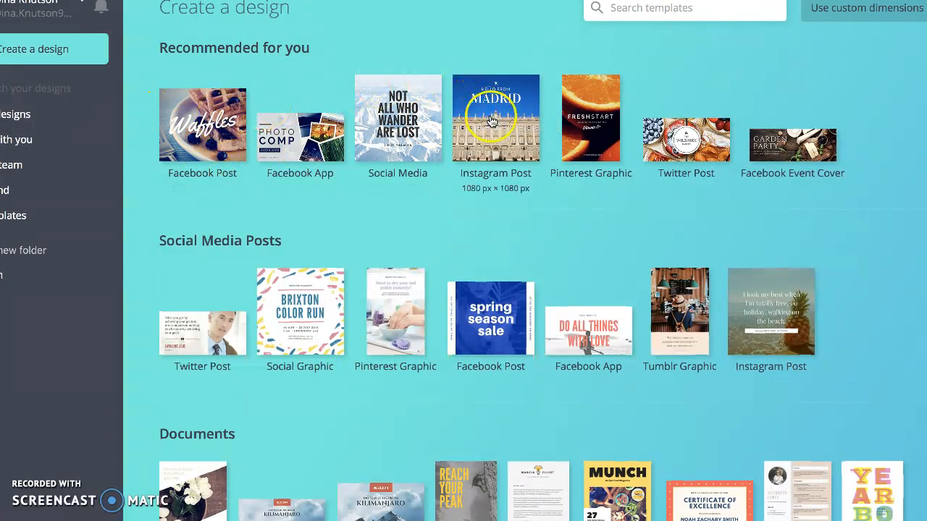
{"action": "left_click", "coordinate": [579, 166]}
{"action": "left_click", "coordinate": [585, 85]}
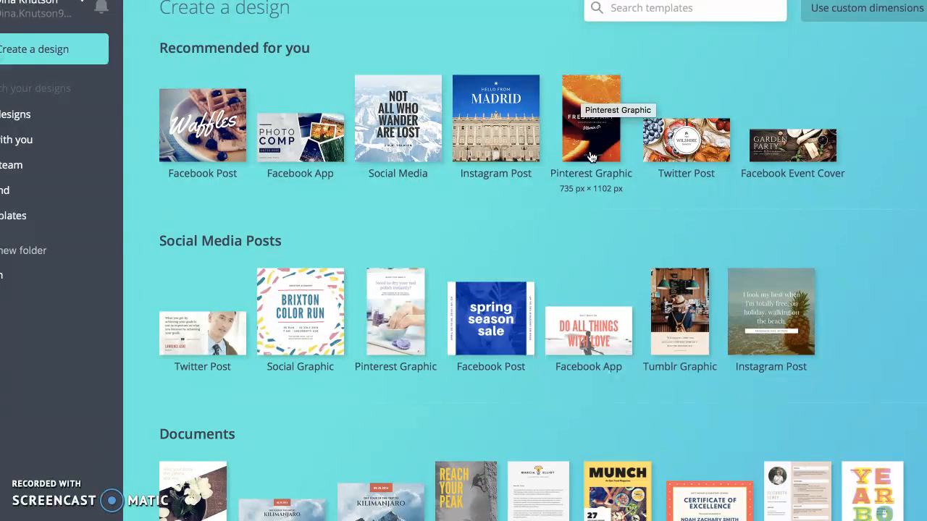
{"action": "left_click", "coordinate": [625, 151]}
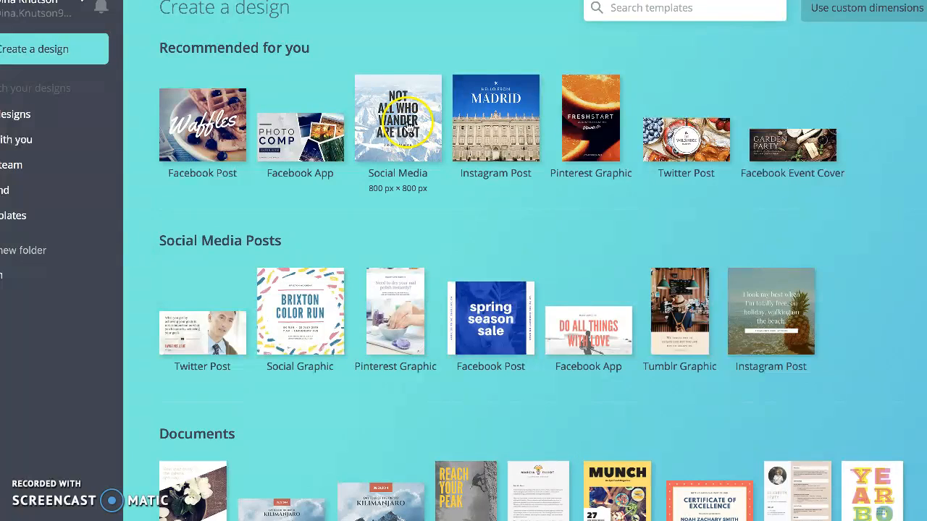
Step: Create a new blank Social Media design measuring 800 px × 800 px
{"action": "left_click", "coordinate": [407, 127]}
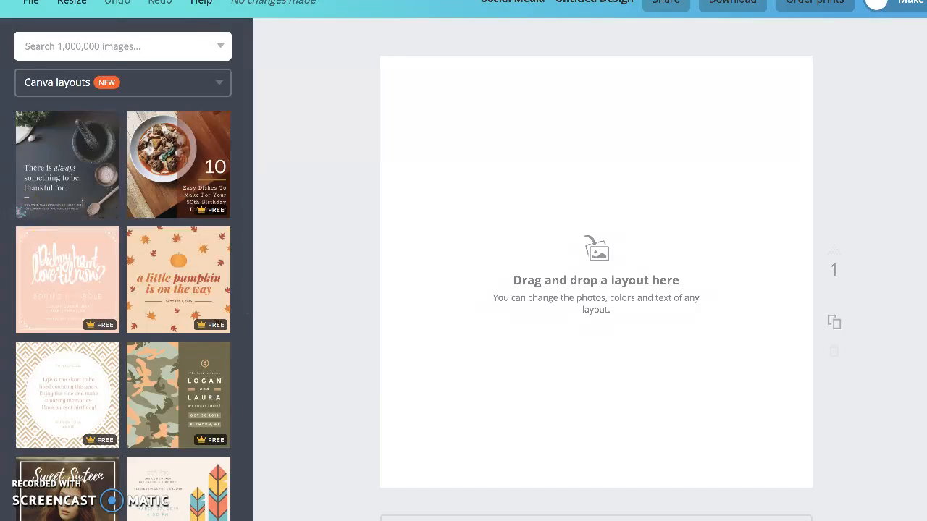
{"action": "mouse_move", "coordinate": [0, 210]}
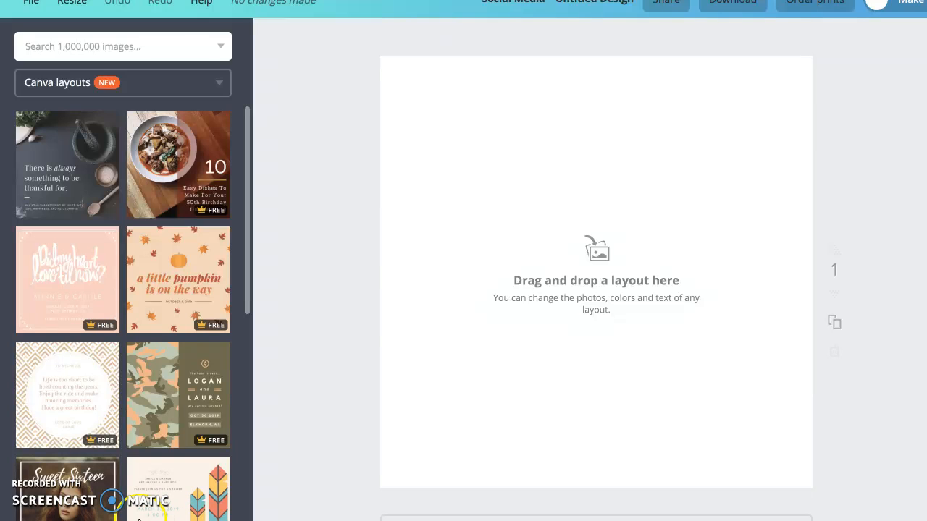
{"action": "left_click", "coordinate": [51, 399]}
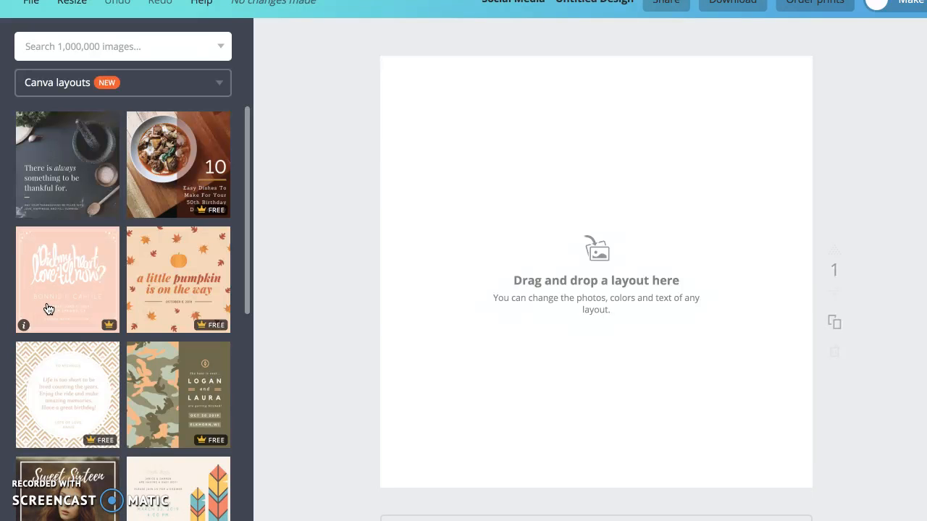
{"action": "left_click", "coordinate": [165, 151]}
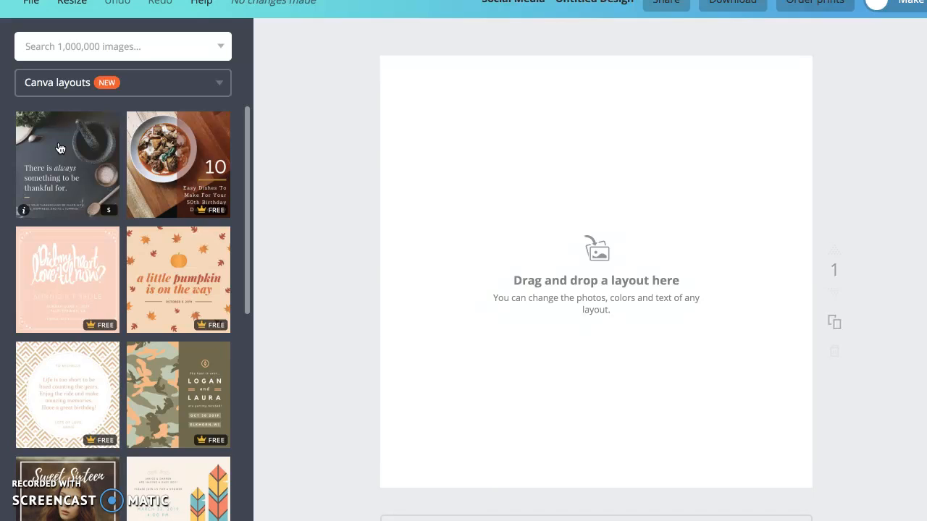
Step: Search the image library for "alarm clock", limiting the results to free images and to photos
{"action": "left_click", "coordinate": [48, 46]}
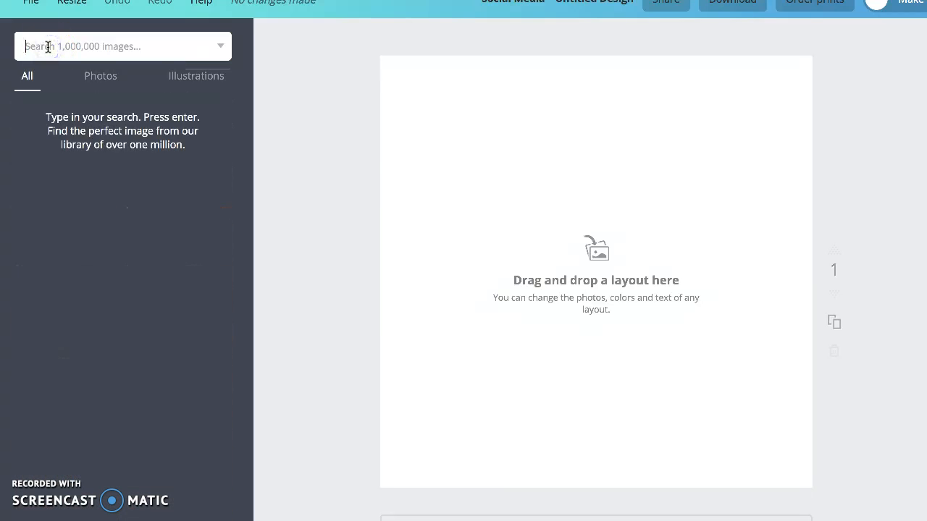
{"action": "type", "text": "alarm clock"}
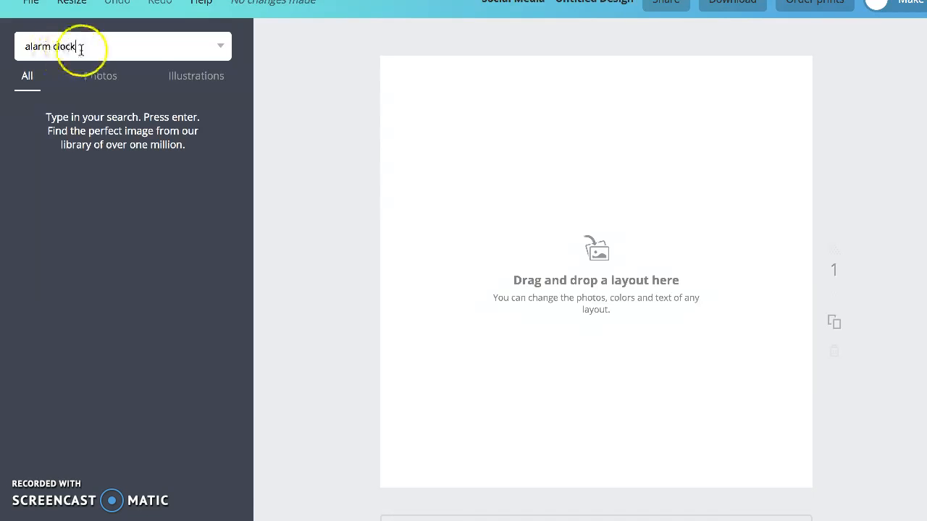
{"action": "left_click", "coordinate": [221, 48]}
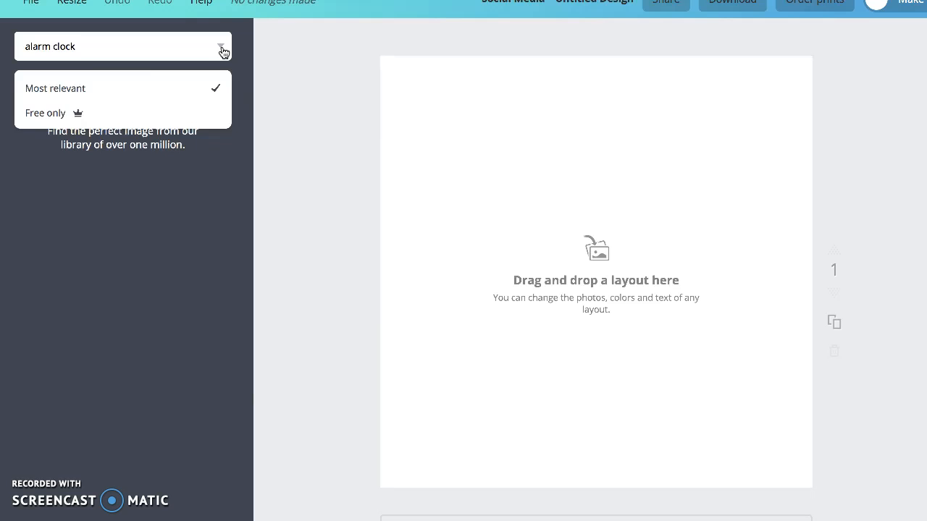
{"action": "left_click", "coordinate": [52, 115]}
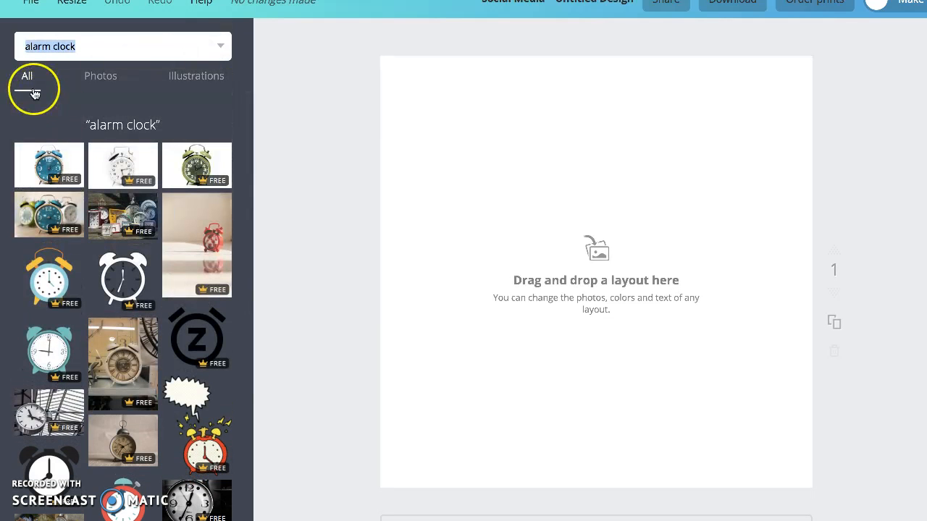
{"action": "left_click", "coordinate": [104, 79]}
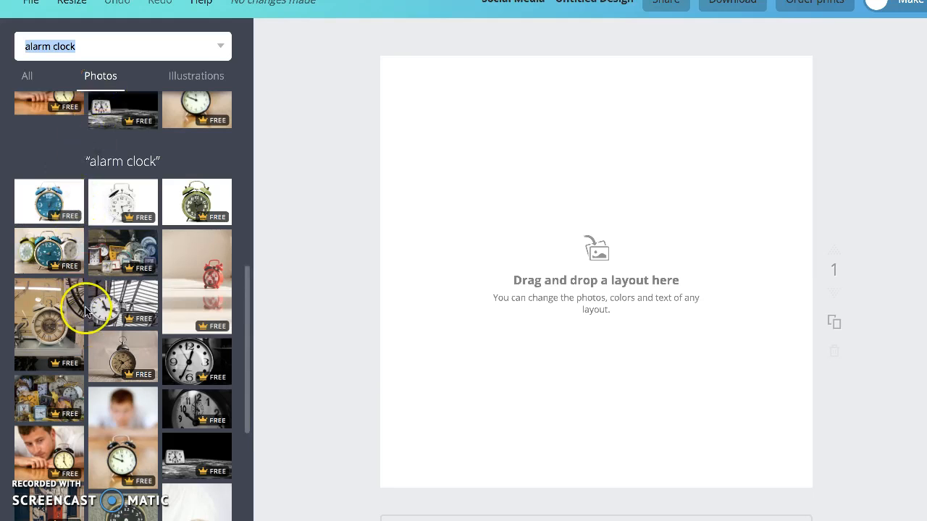
Step: Find the photo of the screaming woman in bed holding a black alarm clock and add it to the design
{"action": "scroll", "coordinate": [83, 304], "scroll_direction": "down", "scroll_amount": 2}
{"action": "scroll", "coordinate": [85, 311], "scroll_direction": "down", "scroll_amount": 2}
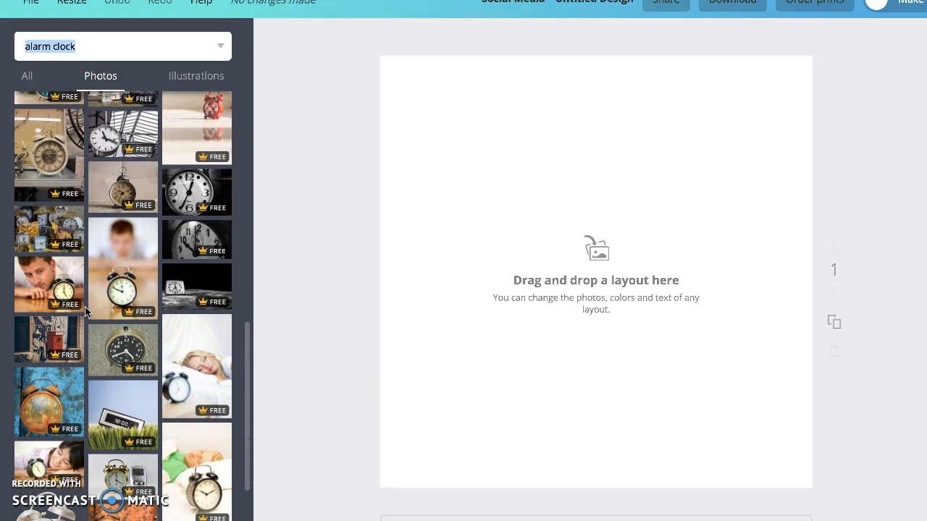
{"action": "scroll", "coordinate": [85, 312], "scroll_direction": "down", "scroll_amount": 5}
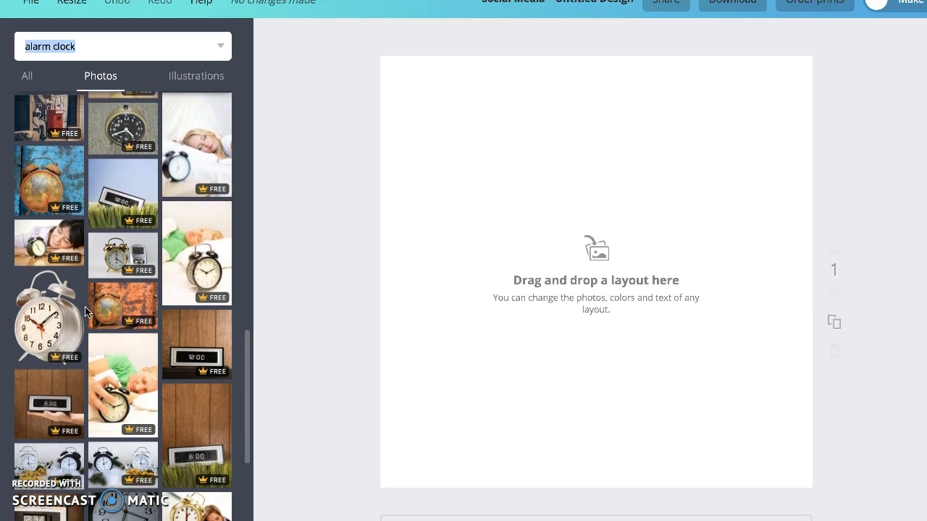
{"action": "scroll", "coordinate": [84, 311], "scroll_direction": "down", "scroll_amount": 2}
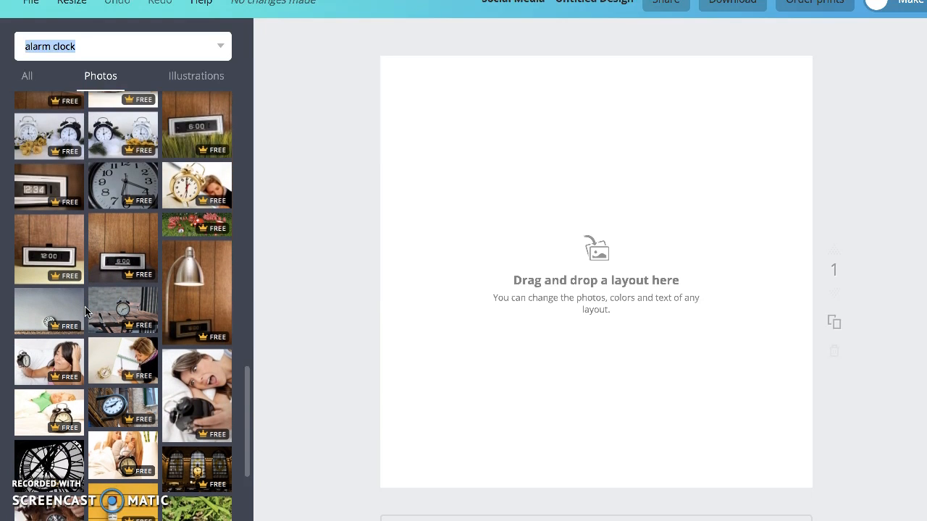
{"action": "scroll", "coordinate": [85, 312], "scroll_direction": "down", "scroll_amount": 1}
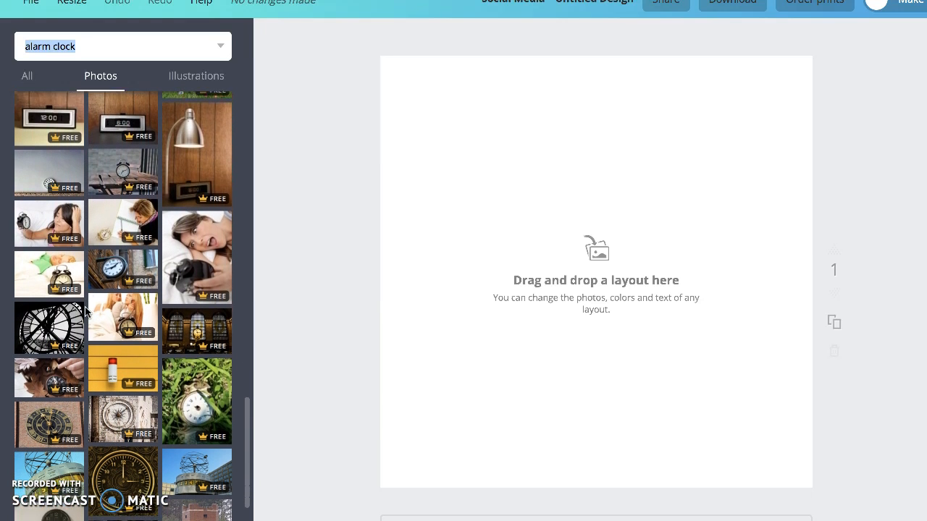
{"action": "left_click", "coordinate": [197, 236]}
Step: Enlarge the alarm clock photo at two opposite corners until it covers the whole canvas, and deselect it
{"action": "left_click_drag", "start_coordinate": [444, 66], "coordinate": [323, 22]}
{"action": "left_click_drag", "start_coordinate": [746, 478], "coordinate": [812, 520]}
{"action": "left_click", "coordinate": [895, 382]}
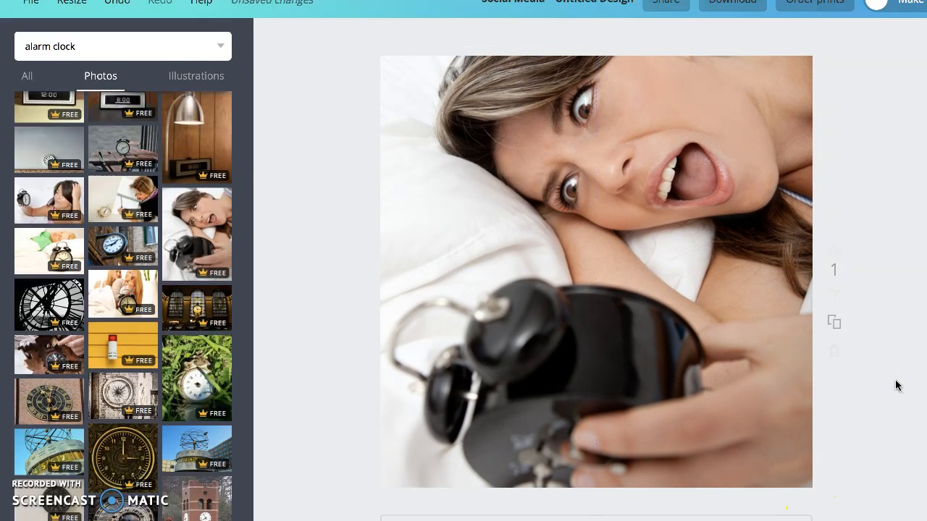
{"action": "left_click", "coordinate": [831, 396]}
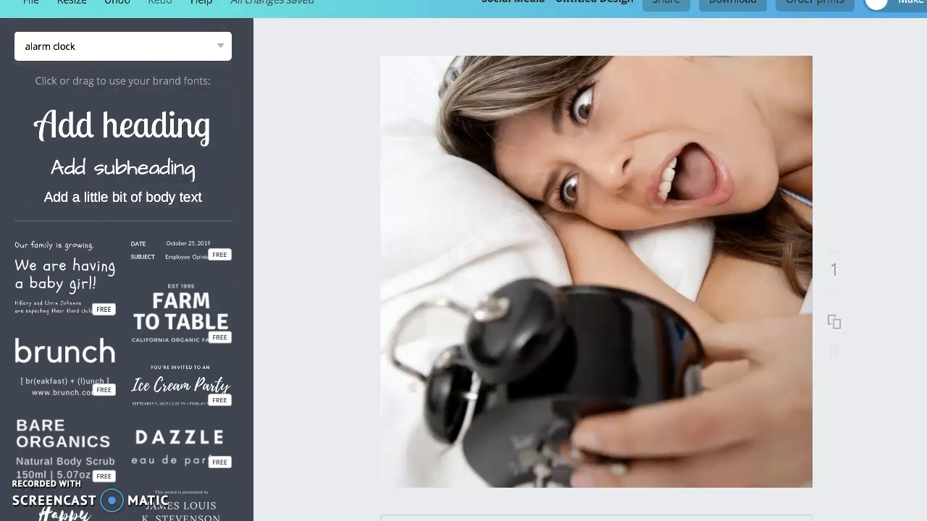
Step: Add a heading over the white pillow beside the woman's face, reading "Spring Forward!" on two lines
{"action": "left_click", "coordinate": [62, 130]}
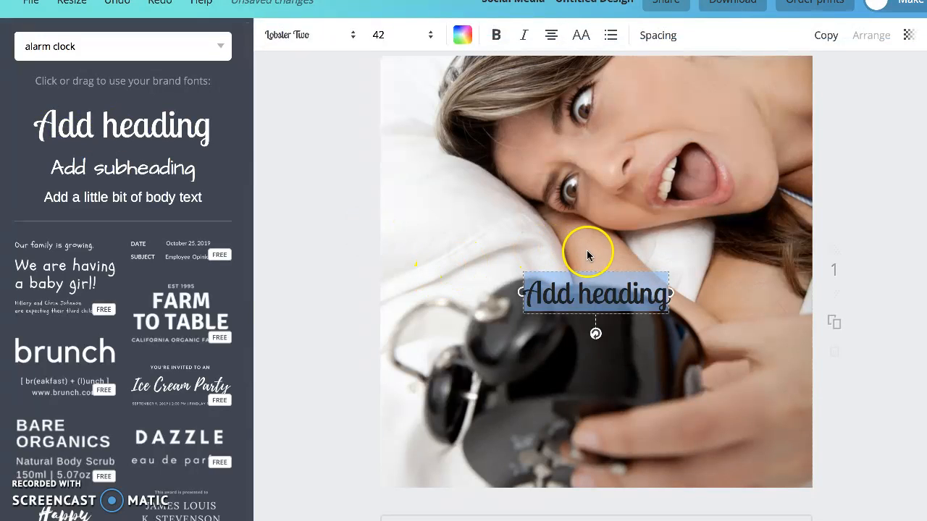
{"action": "left_click_drag", "start_coordinate": [572, 269], "coordinate": [441, 184]}
{"action": "type", "text": "Apr"}
{"action": "key", "text": "BackSpace"}
{"action": "key", "text": "BackSpace"}
{"action": "key", "text": "BackSpace"}
{"action": "type", "text": "Srin"}
{"action": "key", "text": "BackSpace"}
{"action": "key", "text": "BackSpace"}
{"action": "key", "text": "BackSpace"}
{"action": "type", "text": "pring,"}
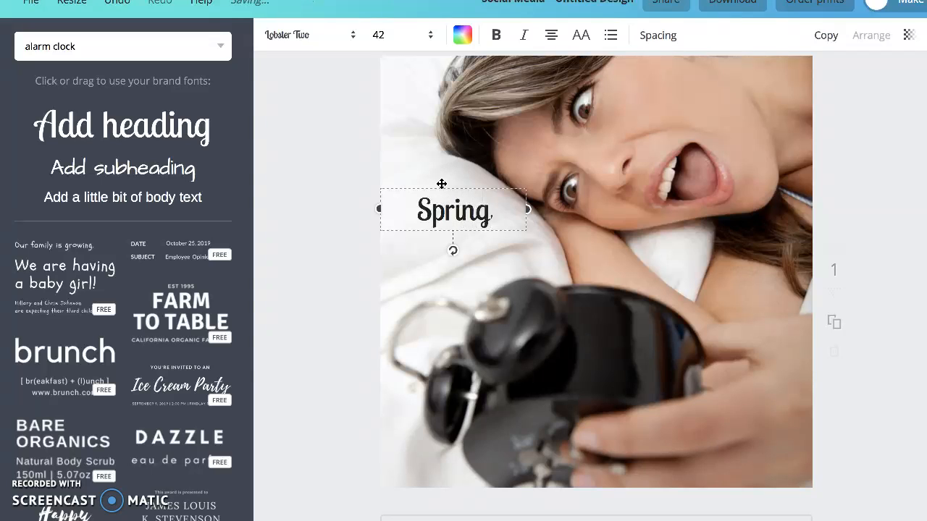
{"action": "key", "text": "Return"}
{"action": "type", "text": "Forward!"}
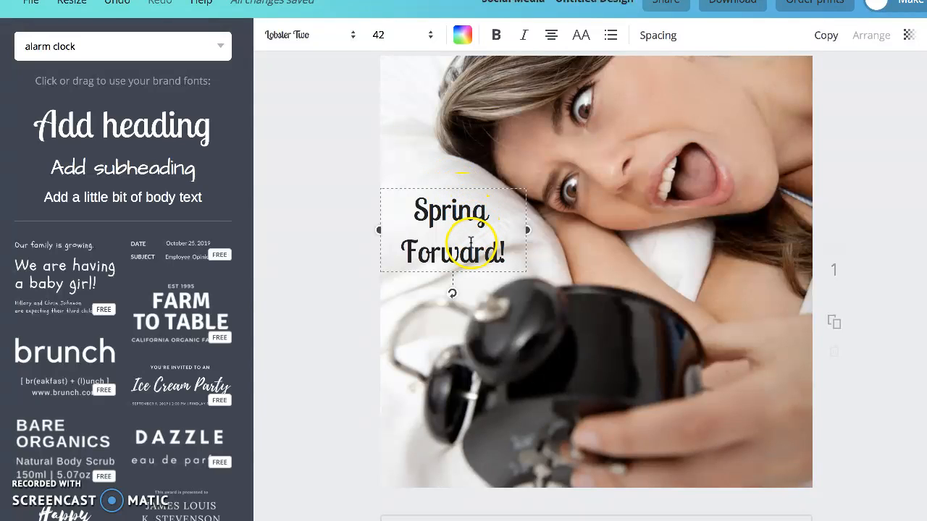
Step: Set the heading's font size to 32 and move it slightly higher along the photo's left edge
{"action": "left_click", "coordinate": [400, 34]}
{"action": "left_click", "coordinate": [378, 211]}
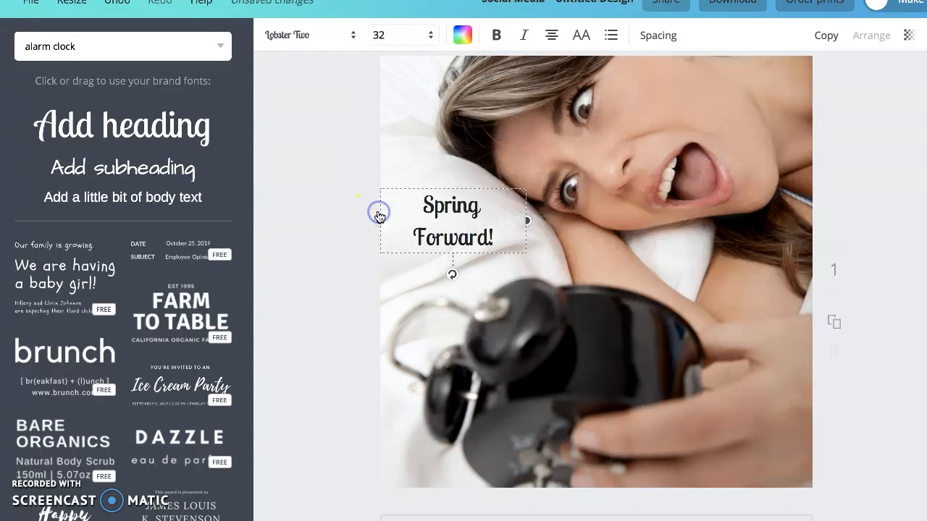
{"action": "left_click_drag", "start_coordinate": [450, 187], "coordinate": [451, 155]}
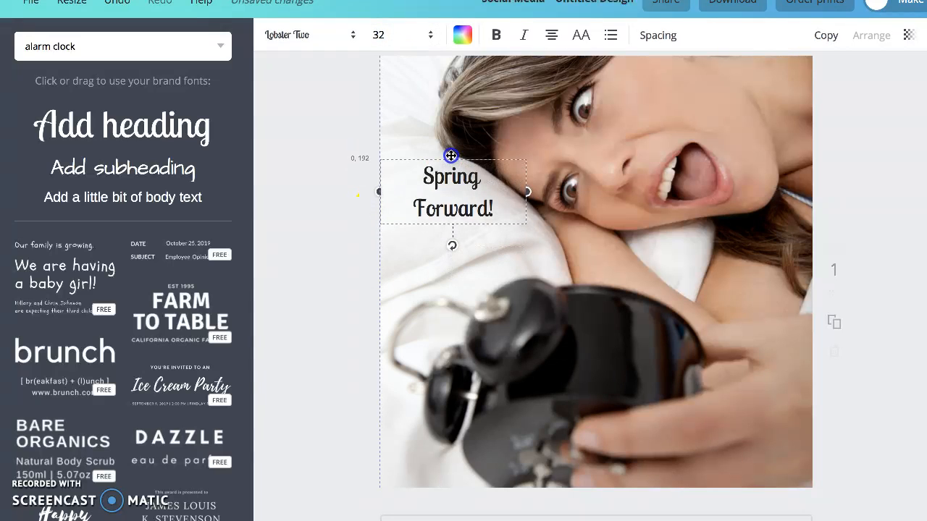
{"action": "left_click", "coordinate": [336, 200]}
Step: Add a subheading directly beneath the heading, reading "Don't forget to change your clocks!"
{"action": "left_click", "coordinate": [161, 171]}
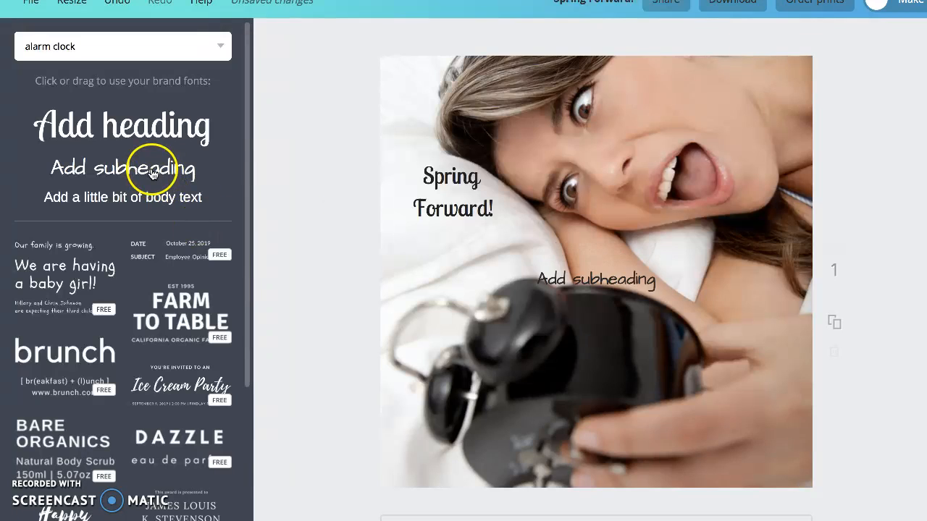
{"action": "left_click", "coordinate": [571, 269]}
{"action": "left_click_drag", "start_coordinate": [569, 268], "coordinate": [437, 215]}
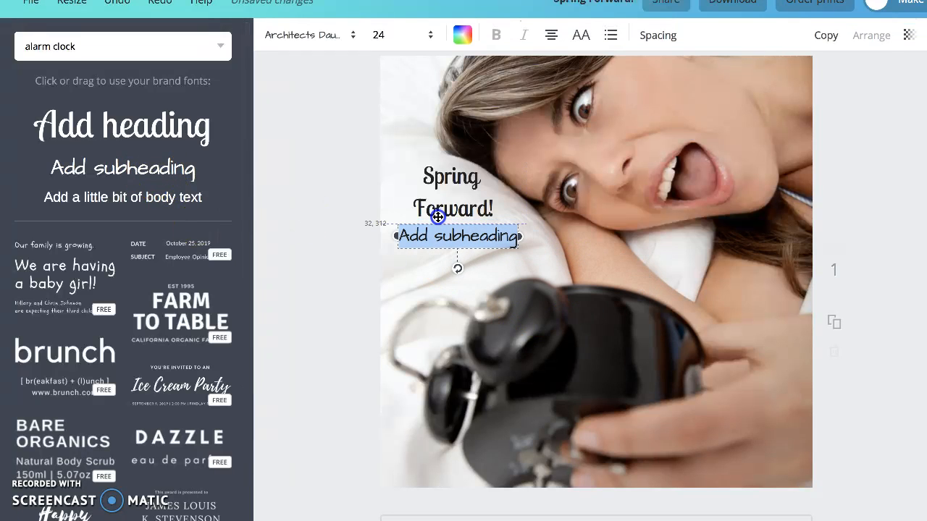
{"action": "type", "text": "D"}
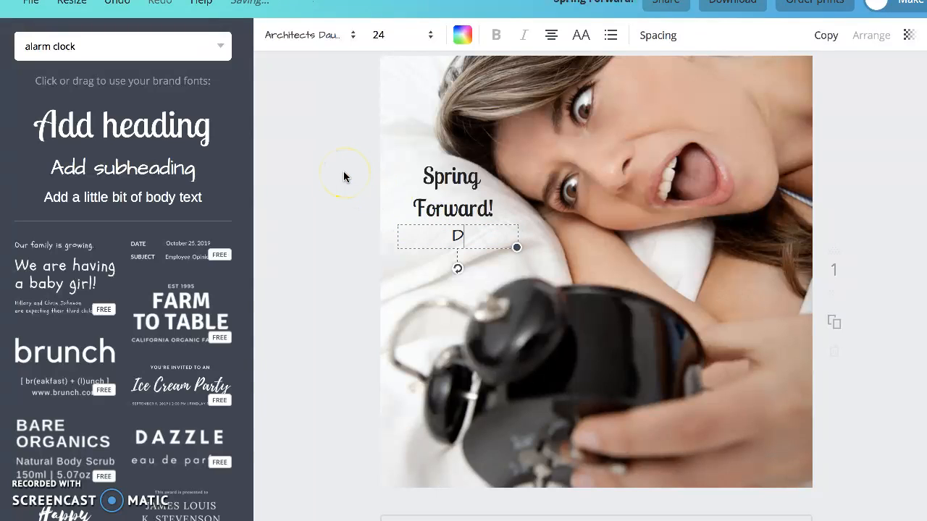
{"action": "type", "text": "on't for"}
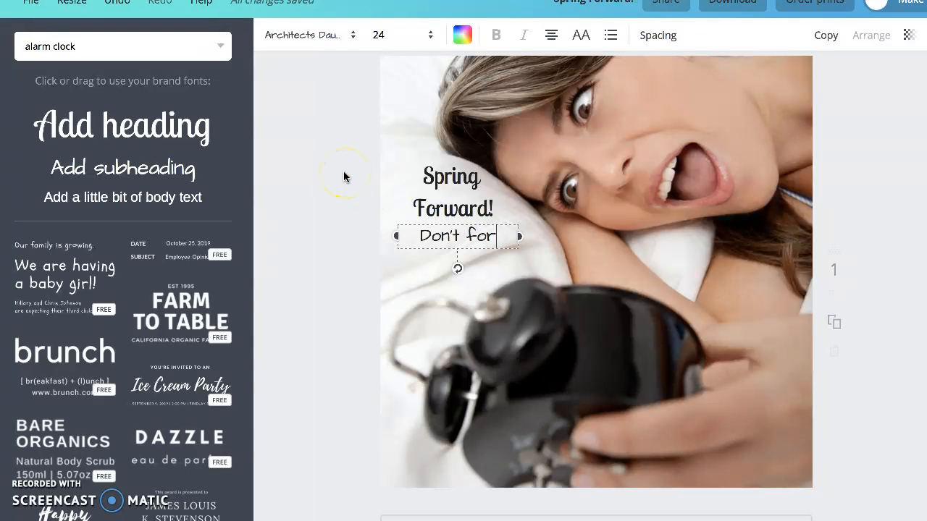
{"action": "type", "text": "get to"}
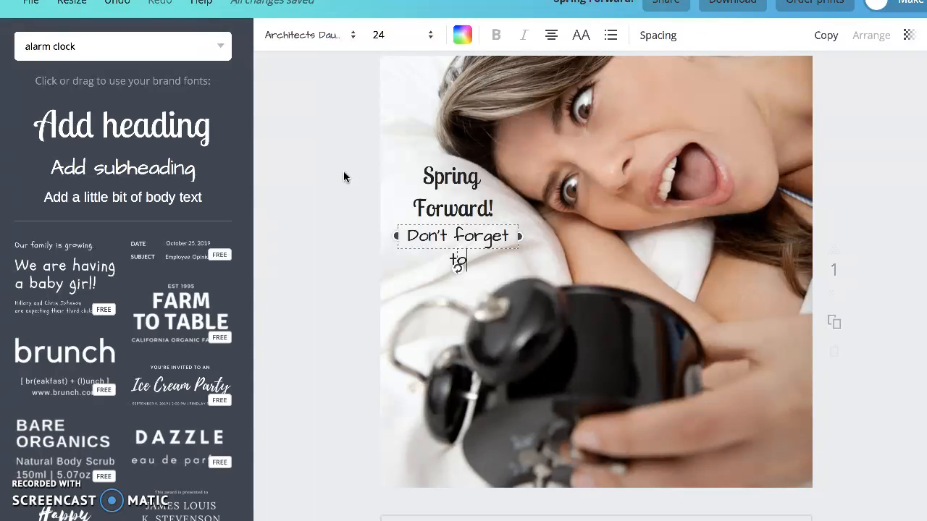
{"action": "type", "text": " chang"}
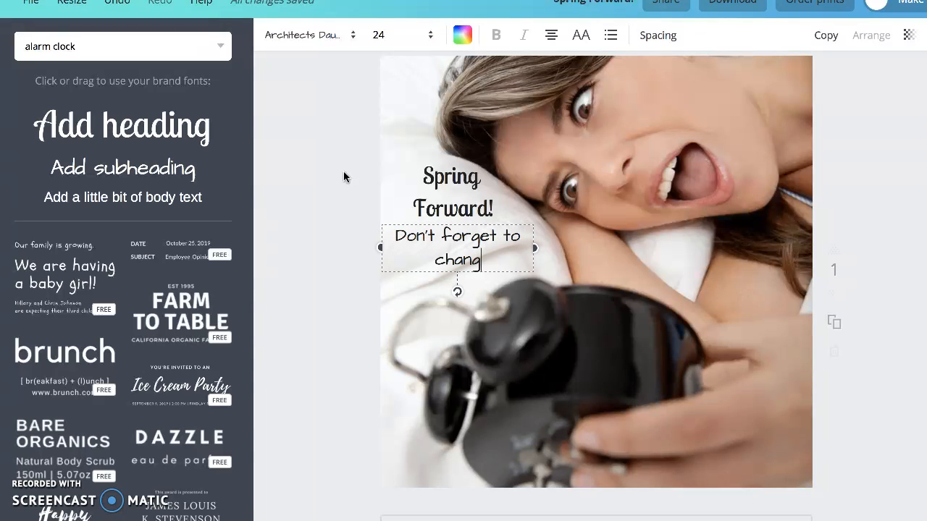
{"action": "type", "text": "e your c"}
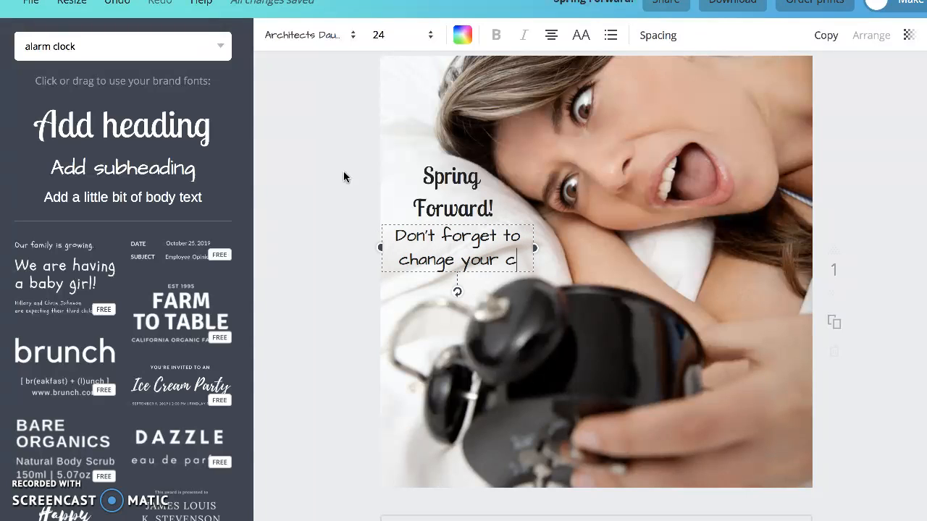
{"action": "type", "text": "locks!"}
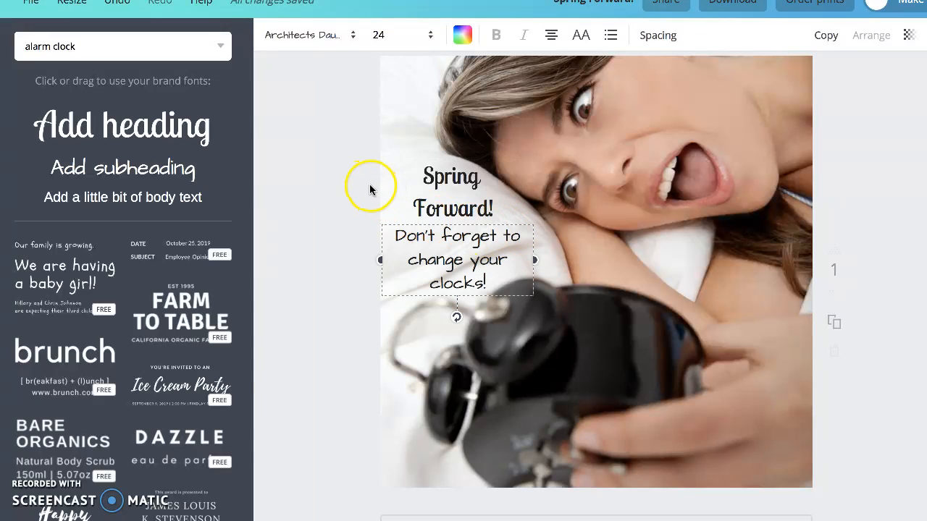
{"action": "left_click", "coordinate": [370, 188]}
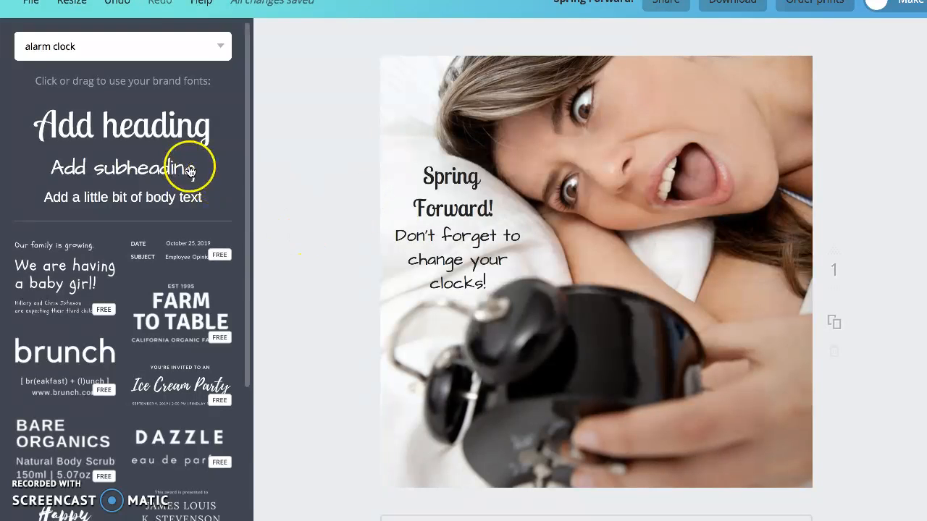
Step: Add another subheading over the woman's forearm, between her face and the clock, reading "#TeamBagLadies"
{"action": "left_click", "coordinate": [189, 171]}
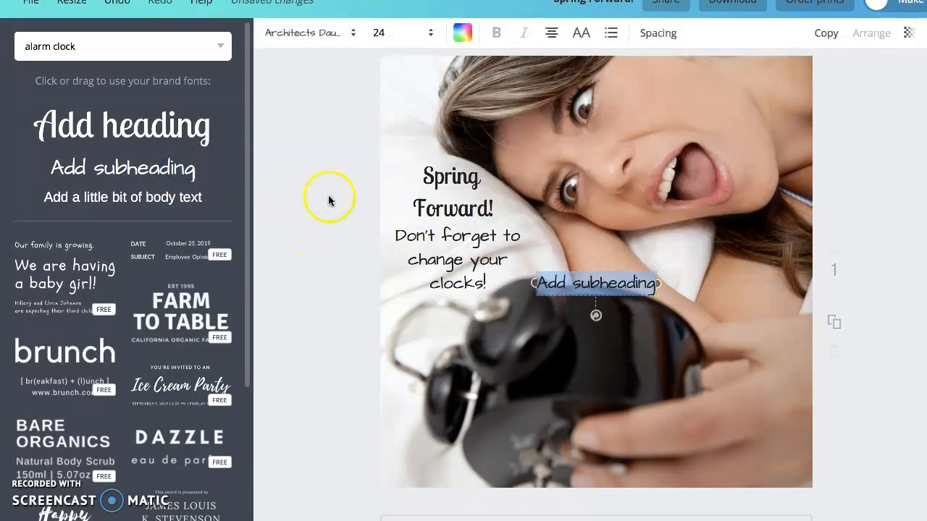
{"action": "left_click_drag", "start_coordinate": [604, 269], "coordinate": [678, 269]}
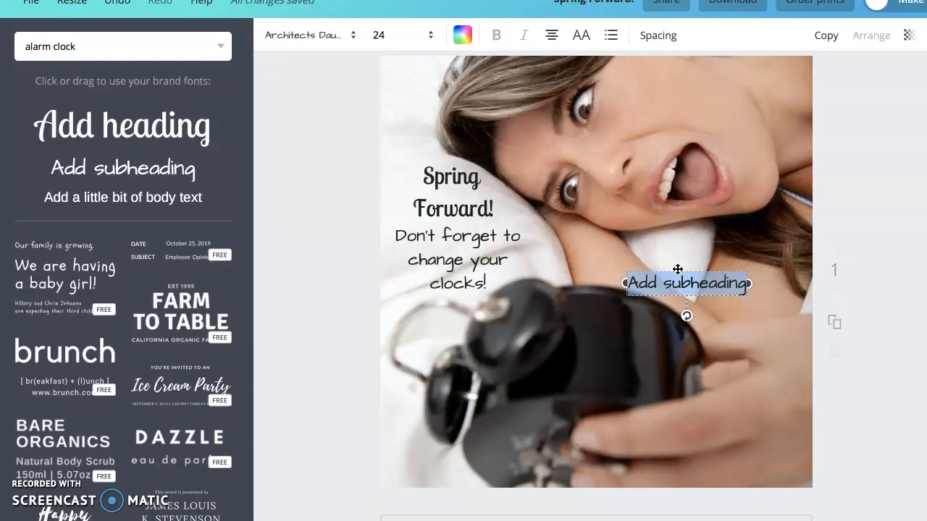
{"action": "key", "text": "BackSpace"}
{"action": "type", "text": "#To"}
{"action": "type", "text": "am "}
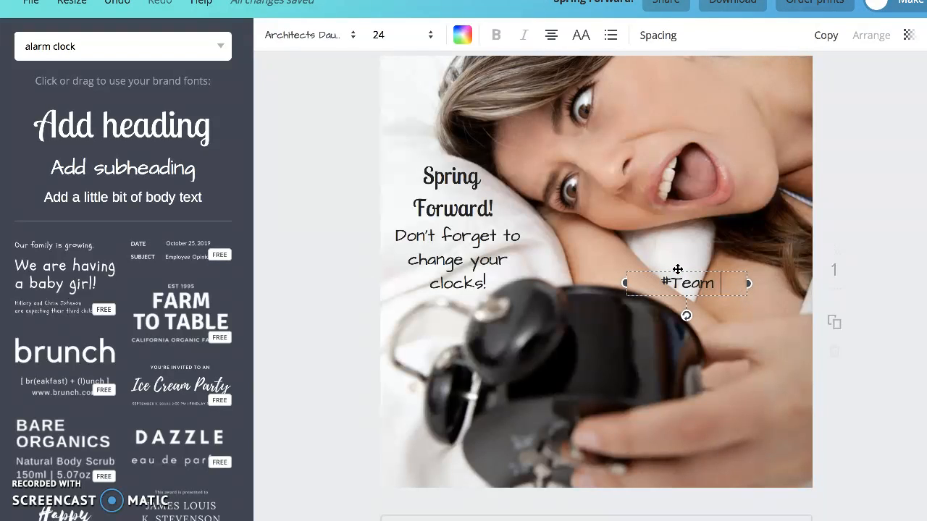
{"action": "type", "text": "BagL"}
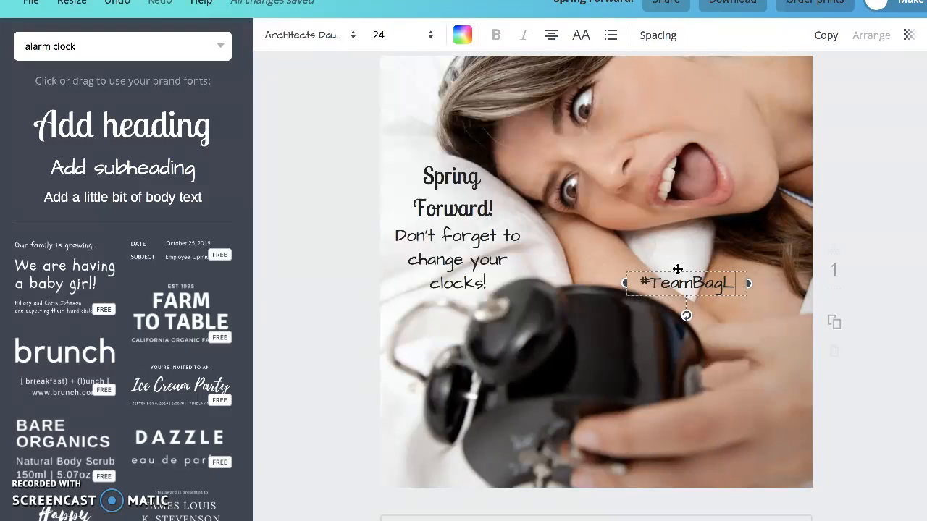
{"action": "type", "text": "adies"}
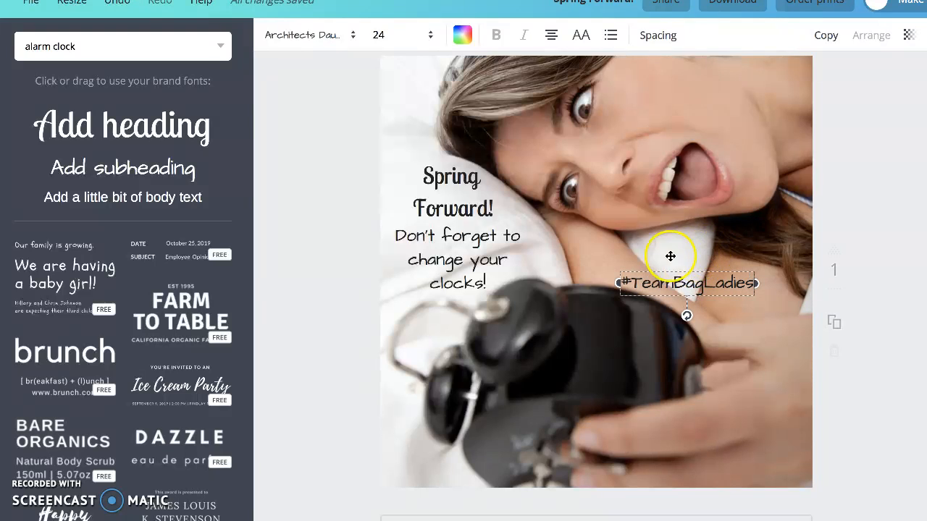
Step: Set the hashtag's font size to 14 and move it onto the wrist near the photo's right edge
{"action": "left_click", "coordinate": [423, 35]}
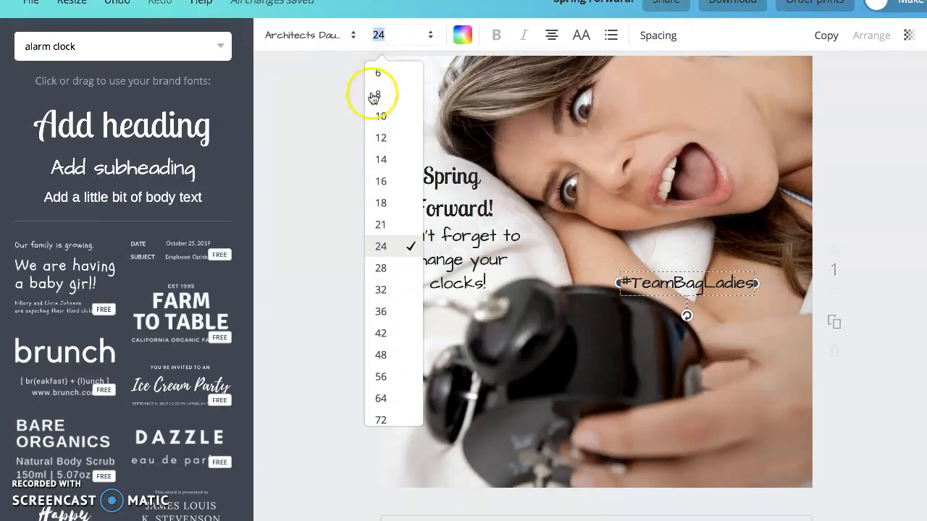
{"action": "left_click", "coordinate": [380, 203]}
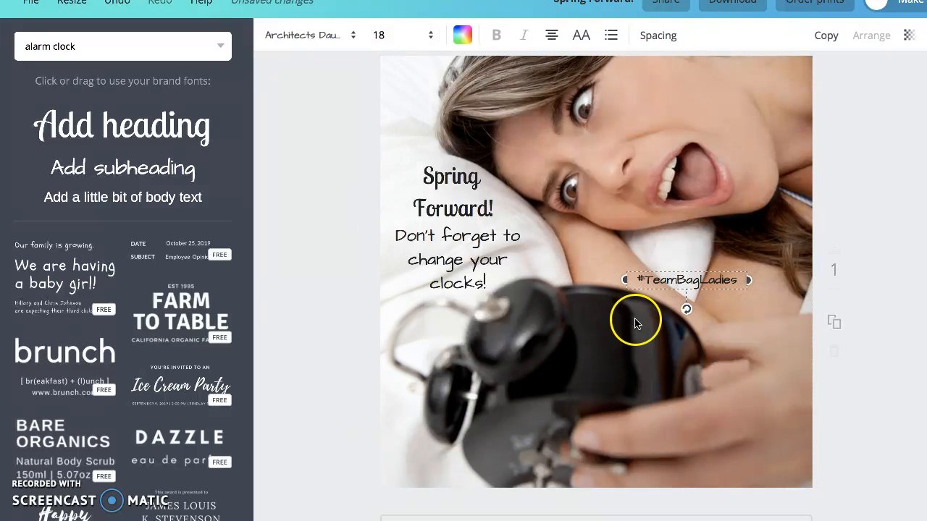
{"action": "left_click", "coordinate": [398, 34]}
{"action": "left_click", "coordinate": [388, 162]}
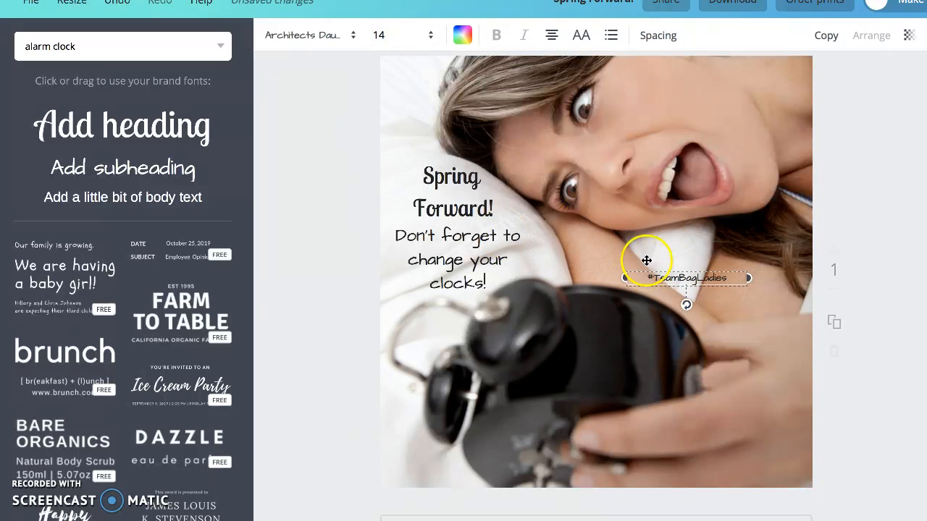
{"action": "left_click_drag", "start_coordinate": [691, 272], "coordinate": [766, 316]}
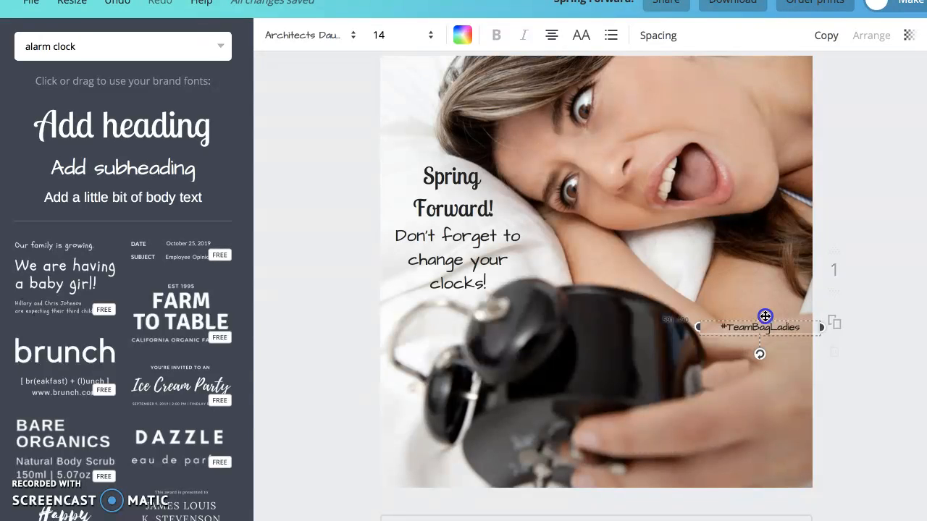
{"action": "left_click_drag", "start_coordinate": [766, 316], "coordinate": [761, 315]}
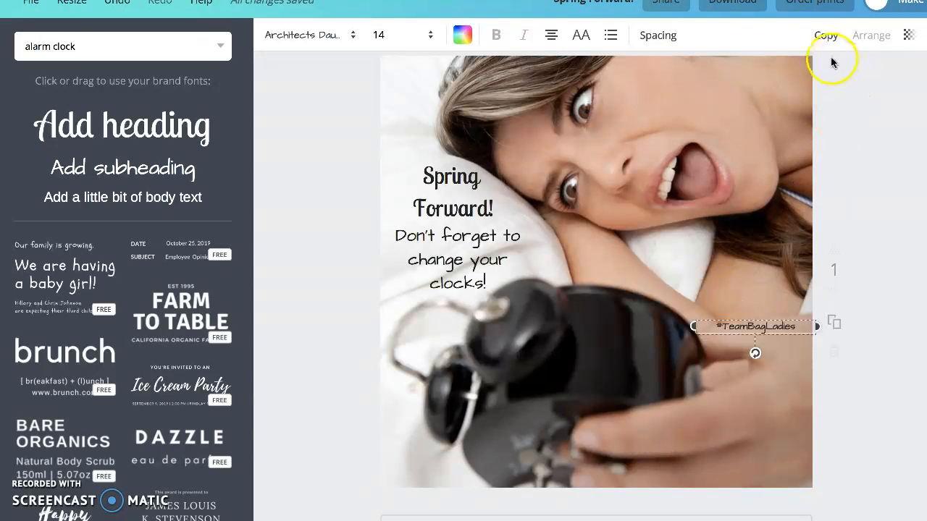
Step: Colour the hashtag text dark gray from the default palette and set its transparency to 38
{"action": "left_click", "coordinate": [462, 38]}
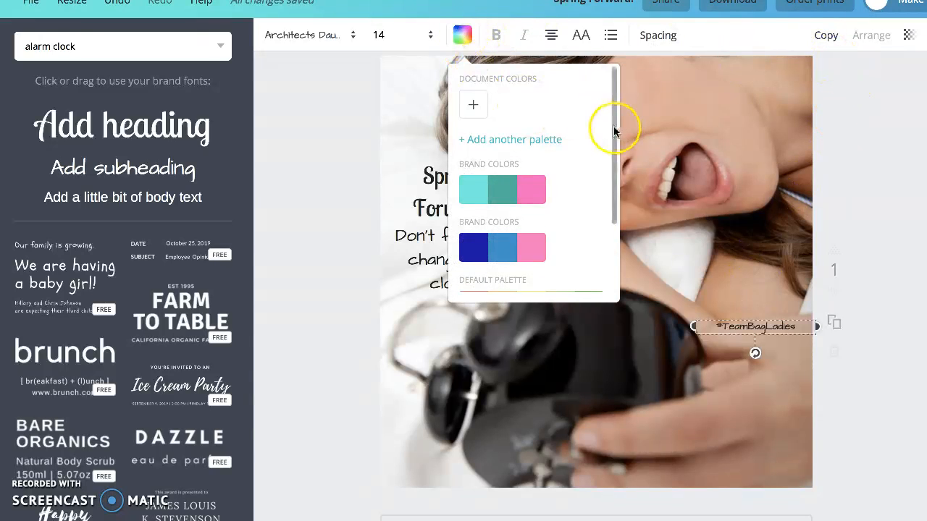
{"action": "left_click_drag", "start_coordinate": [614, 230], "coordinate": [615, 317]}
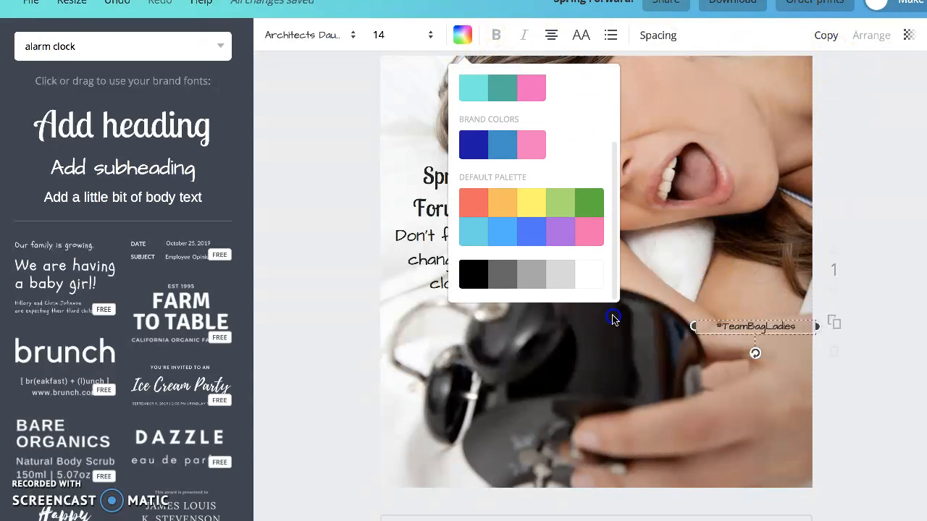
{"action": "left_click", "coordinate": [500, 273]}
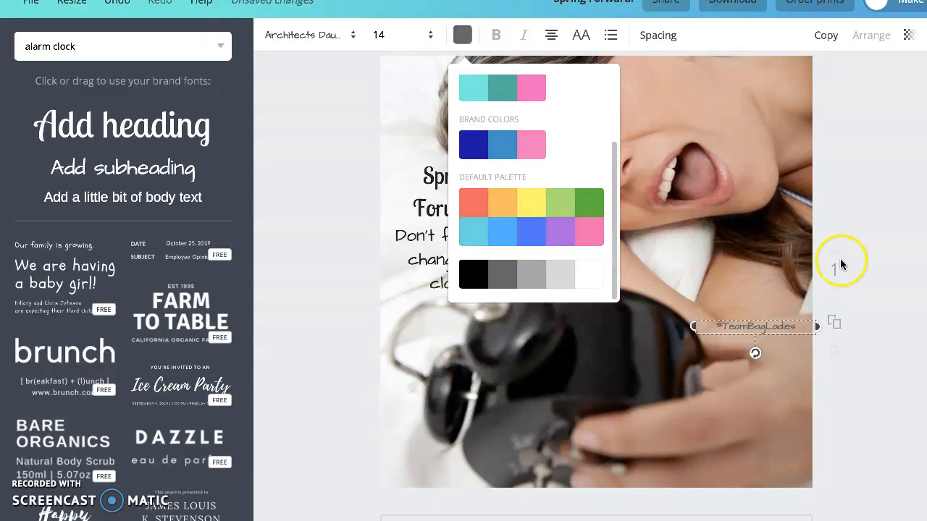
{"action": "left_click", "coordinate": [908, 34]}
{"action": "left_click_drag", "start_coordinate": [882, 79], "coordinate": [822, 85]}
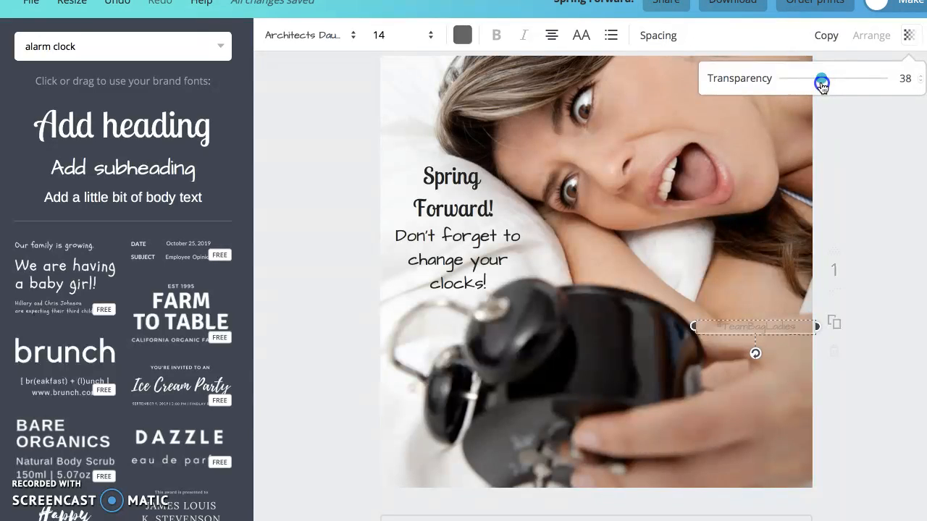
{"action": "left_click", "coordinate": [865, 157]}
Step: Shift the hashtag slightly toward the clock, tilt it to follow the line of the wrist, and deselect it
{"action": "left_click", "coordinate": [769, 319]}
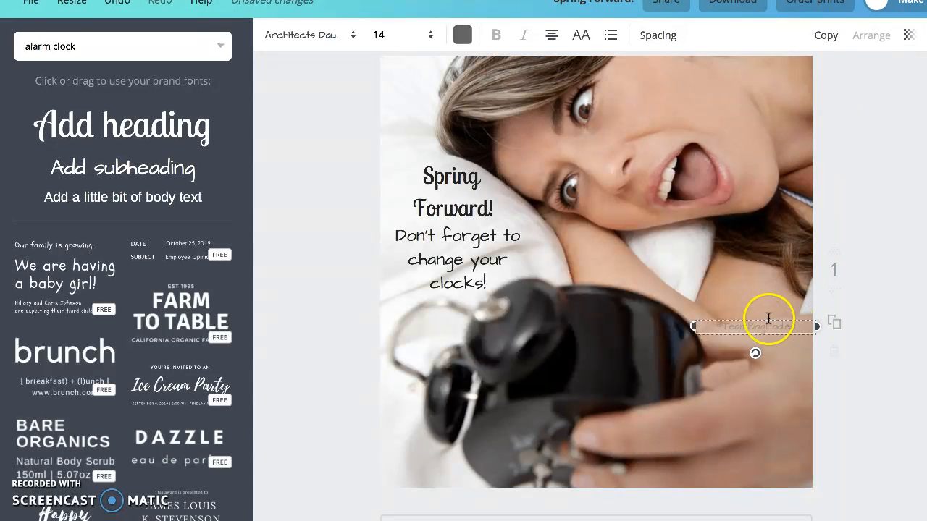
{"action": "left_click_drag", "start_coordinate": [759, 318], "coordinate": [739, 320]}
{"action": "left_click_drag", "start_coordinate": [736, 352], "coordinate": [740, 354]}
{"action": "left_click", "coordinate": [736, 318]}
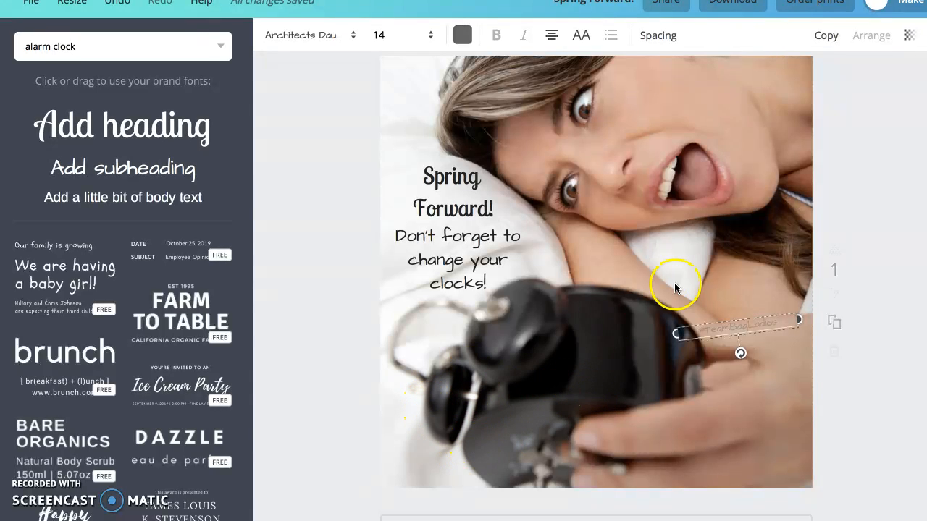
{"action": "left_click", "coordinate": [770, 383]}
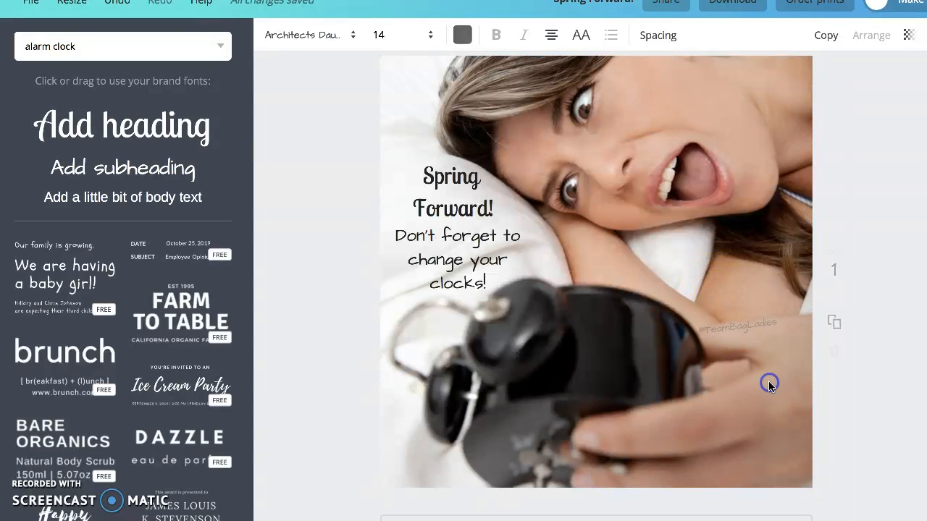
Step: Move the hashtag to the pillow's edge beside the subheading and rotate it to run down along that edge, keeping transparency at 38
{"action": "left_click", "coordinate": [731, 325]}
{"action": "left_click", "coordinate": [733, 317]}
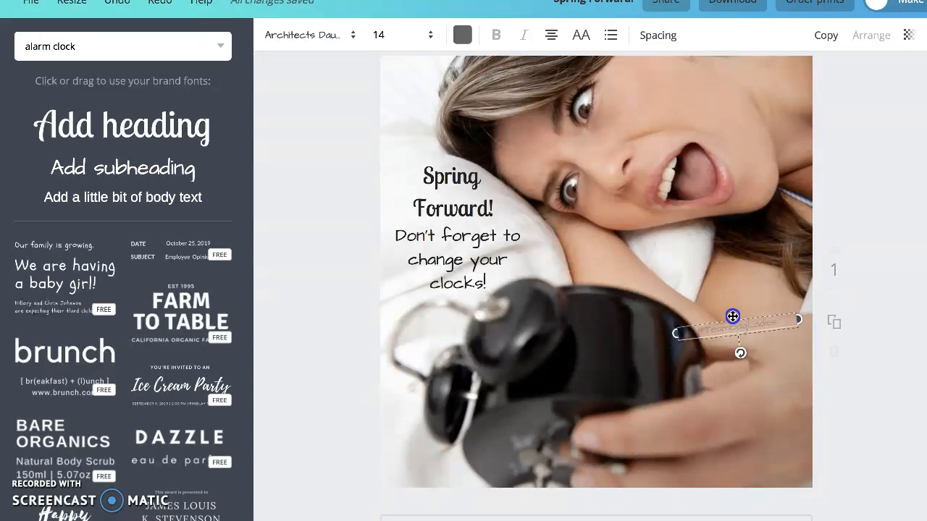
{"action": "left_click_drag", "start_coordinate": [732, 316], "coordinate": [558, 234]}
{"action": "left_click_drag", "start_coordinate": [559, 270], "coordinate": [565, 240]}
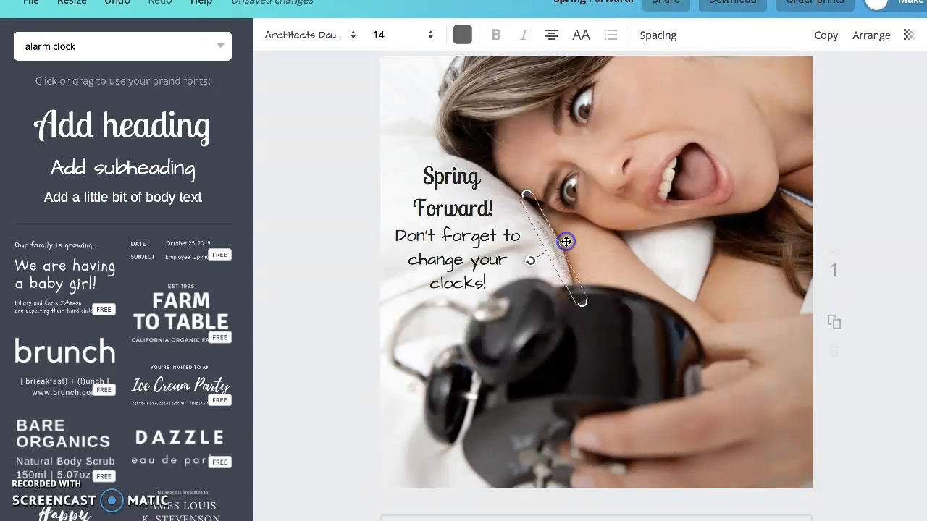
{"action": "left_click", "coordinate": [906, 35]}
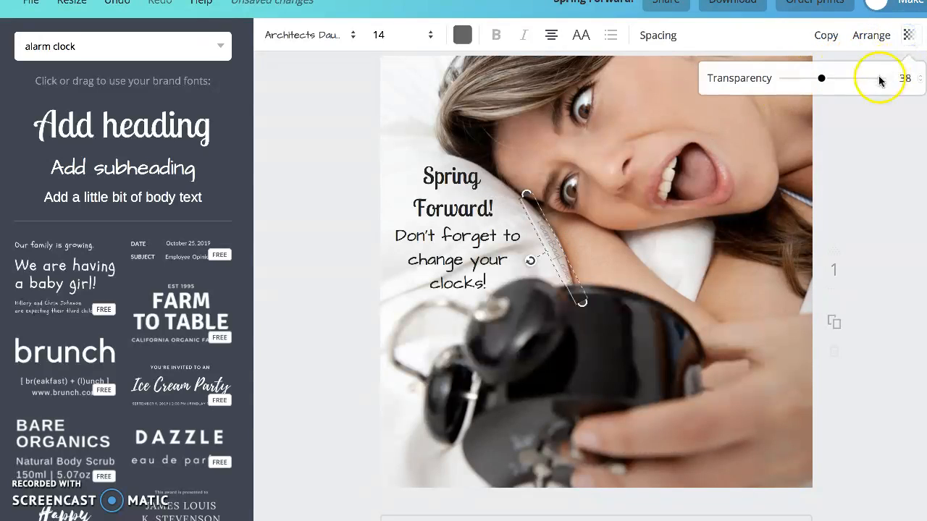
{"action": "mouse_move", "coordinate": [823, 81]}
{"action": "left_mouse_down"}
{"action": "mouse_move", "coordinate": [804, 80]}
{"action": "mouse_move", "coordinate": [823, 82]}
{"action": "left_mouse_up"}
{"action": "left_click", "coordinate": [873, 154]}
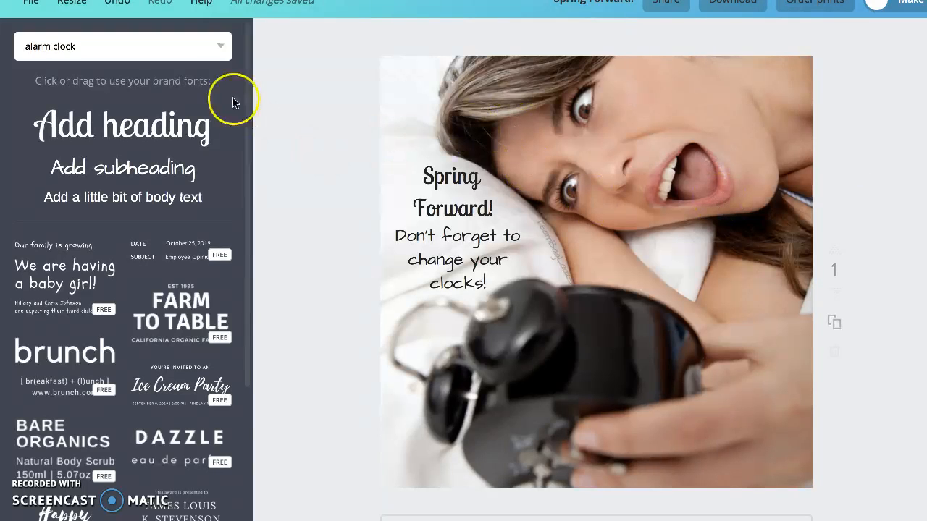
Step: Save the finished graphic and open the list of all your designs from the home page
{"action": "left_click", "coordinate": [27, 6]}
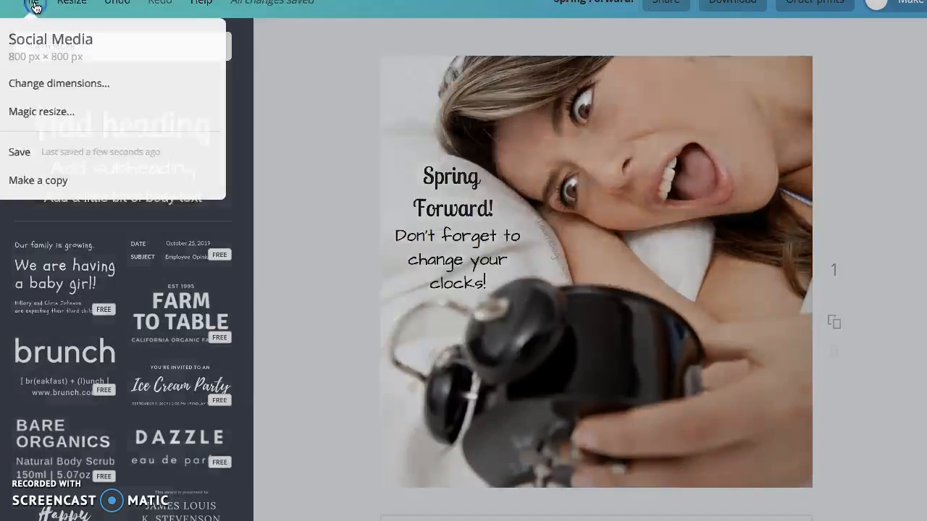
{"action": "left_click", "coordinate": [40, 151]}
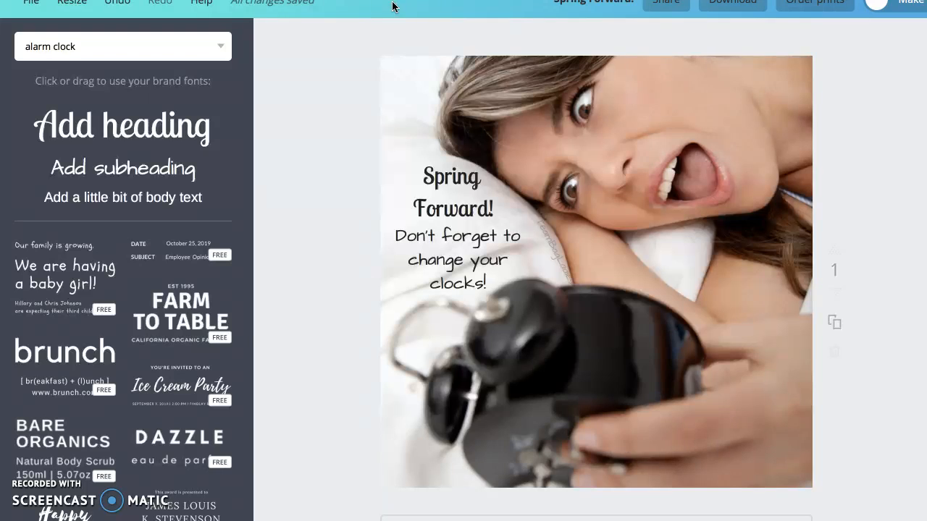
{"action": "left_click", "coordinate": [748, 15]}
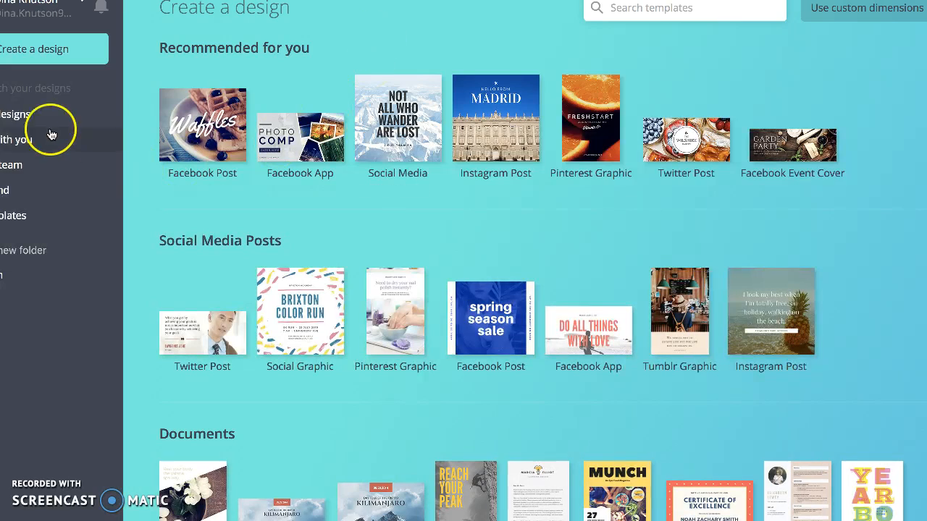
{"action": "left_click", "coordinate": [14, 115]}
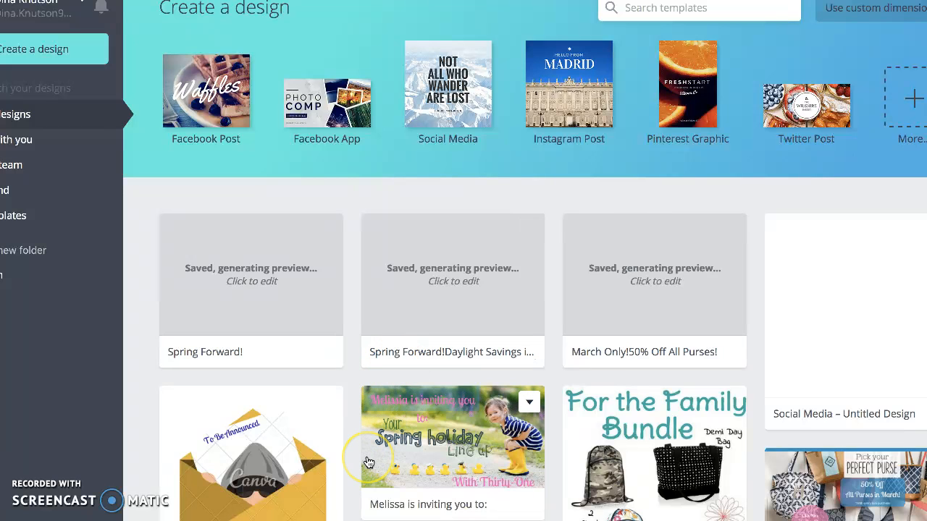
Step: Browse the saved designs and return to the newly saved "Spring Forward!" graphic at the start of the list
{"action": "scroll", "coordinate": [368, 462], "scroll_direction": "down", "scroll_amount": 2}
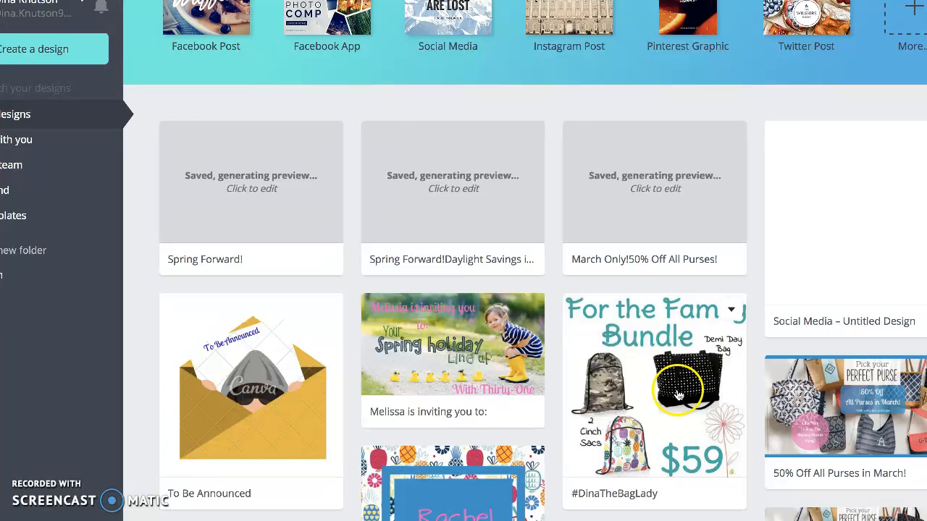
{"action": "scroll", "coordinate": [667, 416], "scroll_direction": "down", "scroll_amount": 1}
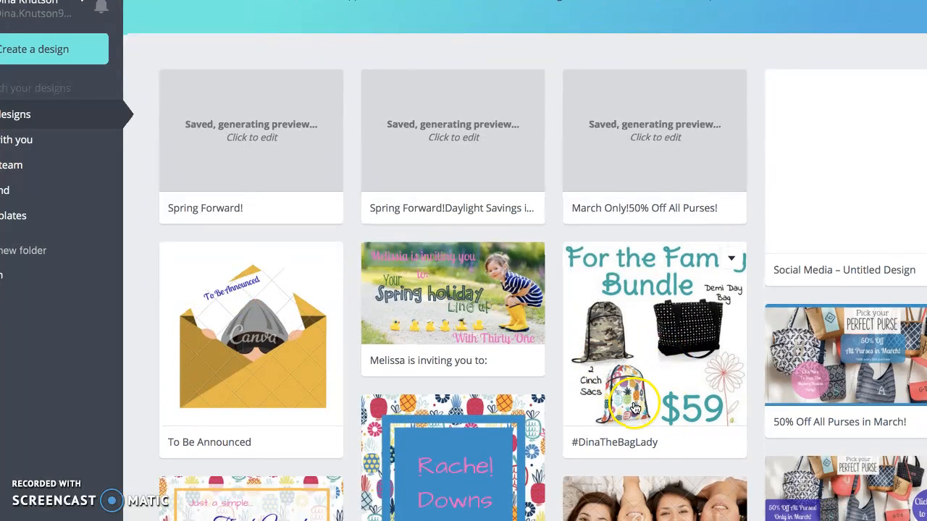
{"action": "scroll", "coordinate": [652, 413], "scroll_direction": "down", "scroll_amount": 3}
{"action": "scroll", "coordinate": [634, 409], "scroll_direction": "down", "scroll_amount": 3}
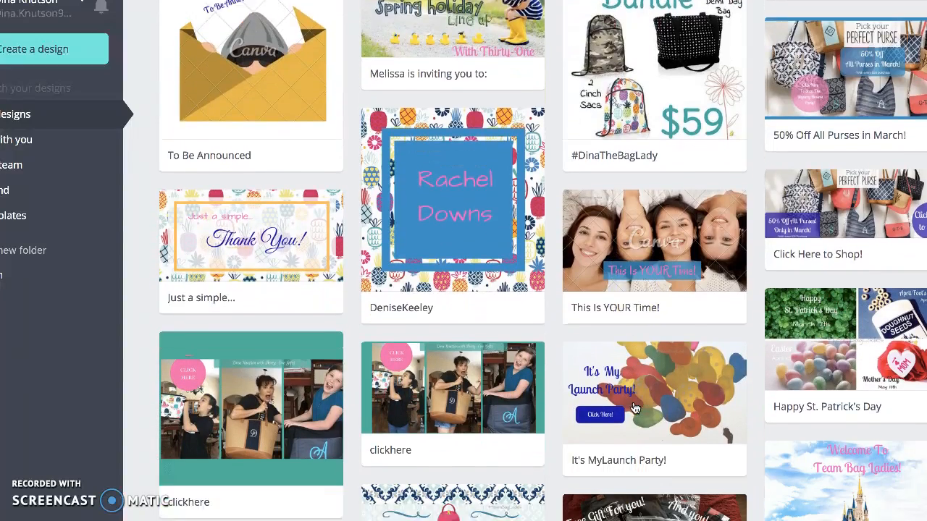
{"action": "scroll", "coordinate": [634, 408], "scroll_direction": "down", "scroll_amount": 1}
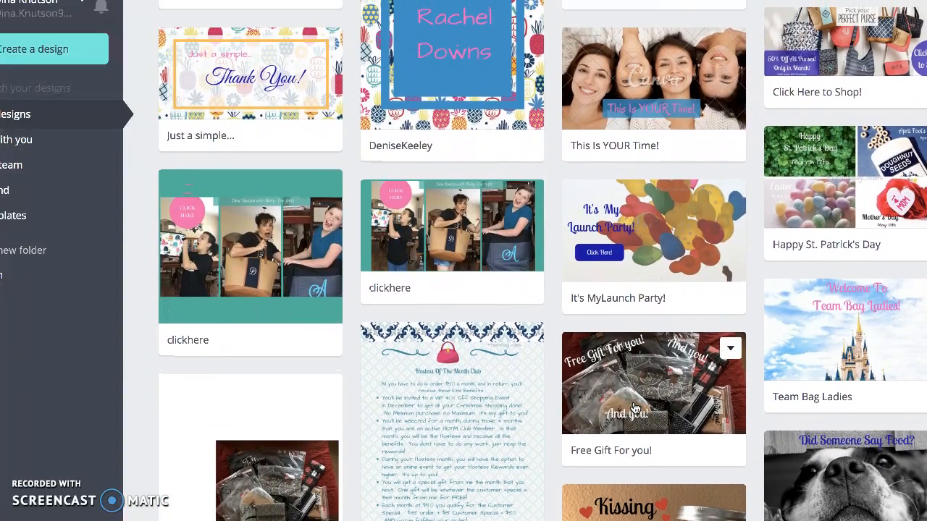
{"action": "scroll", "coordinate": [635, 409], "scroll_direction": "up", "scroll_amount": 8}
{"action": "scroll", "coordinate": [634, 409], "scroll_direction": "down", "scroll_amount": 1}
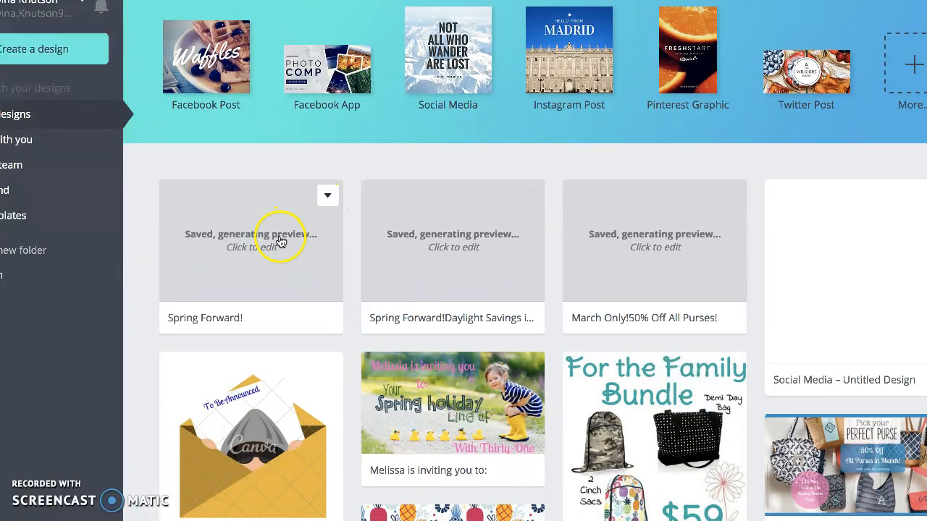
{"action": "scroll", "coordinate": [554, 331], "scroll_direction": "up", "scroll_amount": 1}
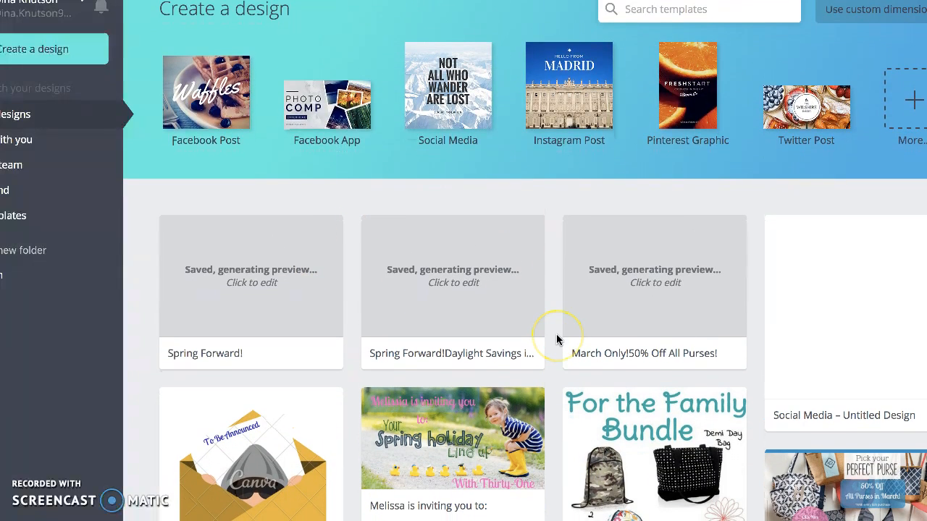